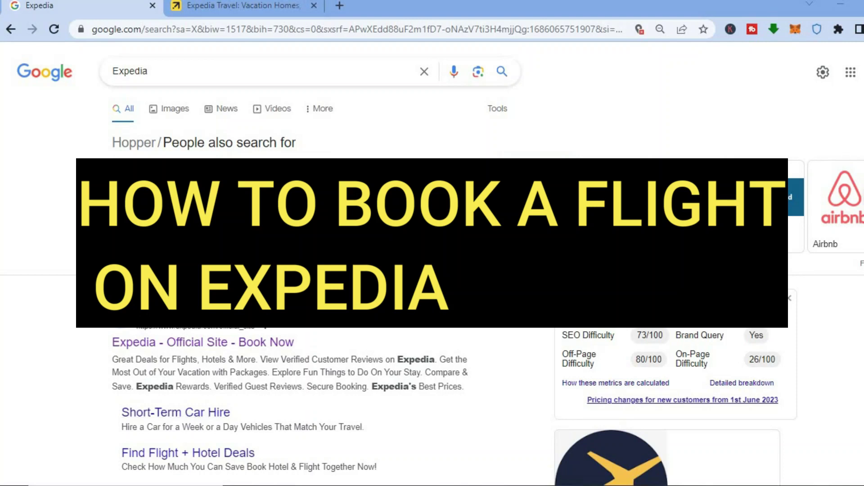
- Sign in to Expedia with a Google account through the 'Sign up, it's free' option
scroll(432, 270, down, 1)
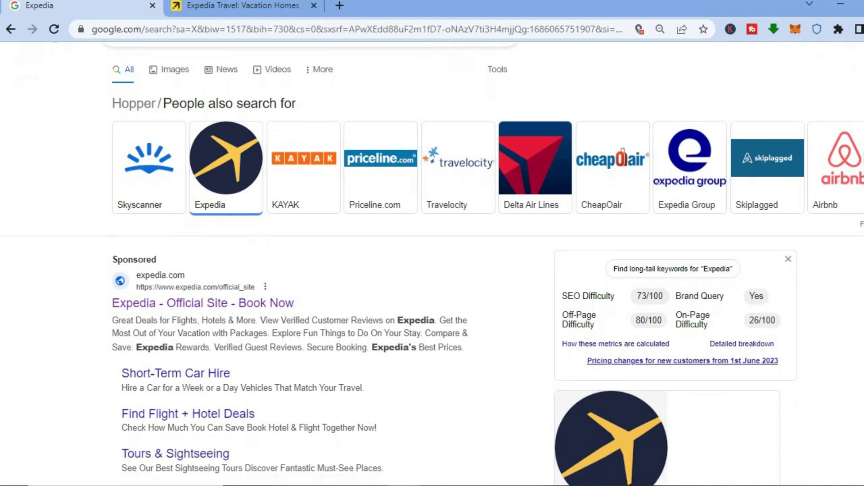
scroll(433, 270, down, 3)
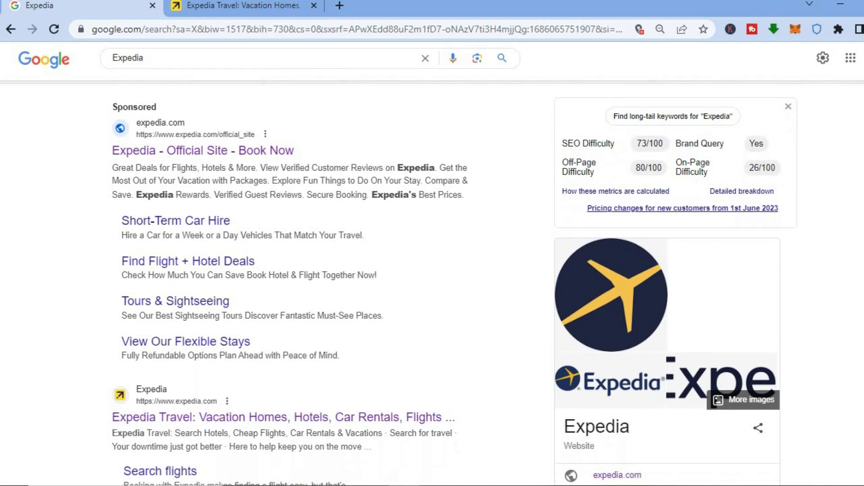
scroll(432, 270, down, 2)
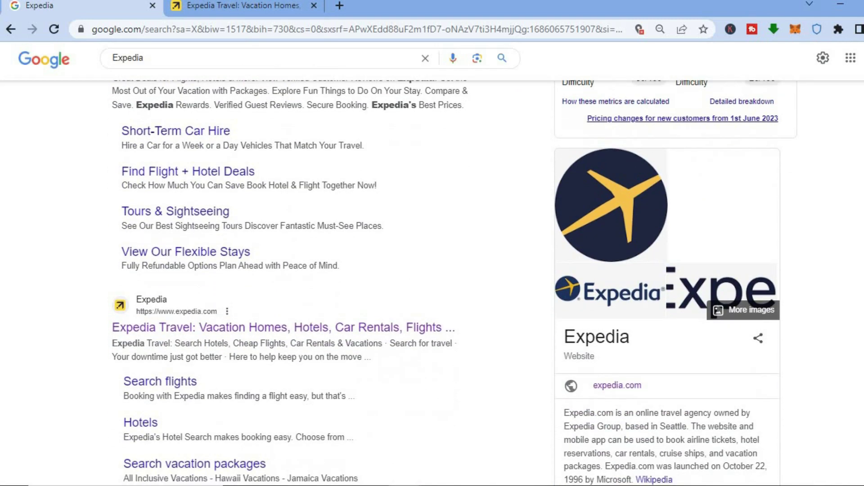
scroll(432, 270, down, 2)
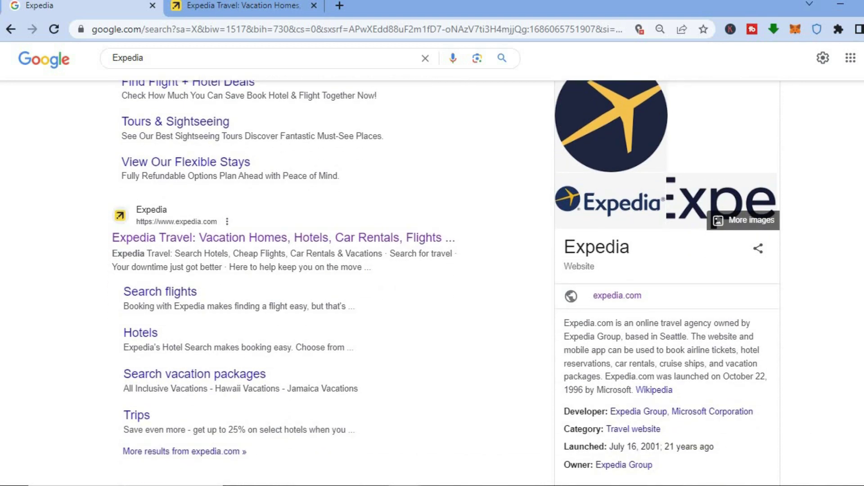
scroll(432, 270, down, 5)
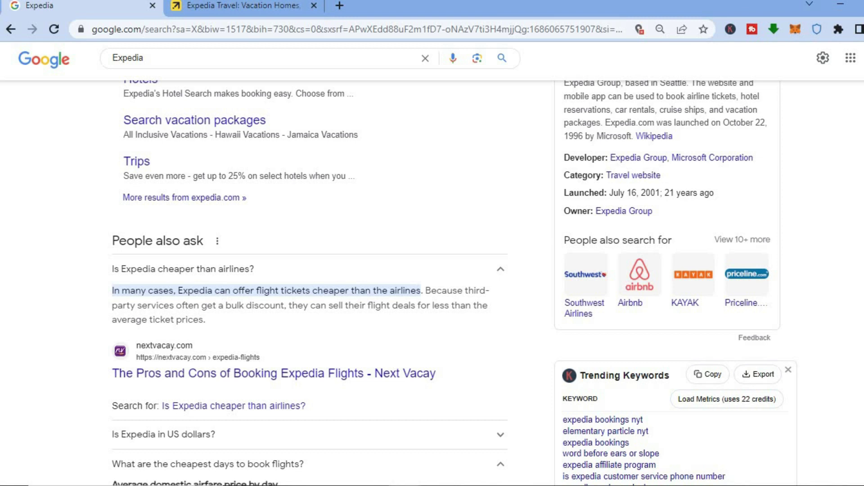
scroll(432, 284, down, 3)
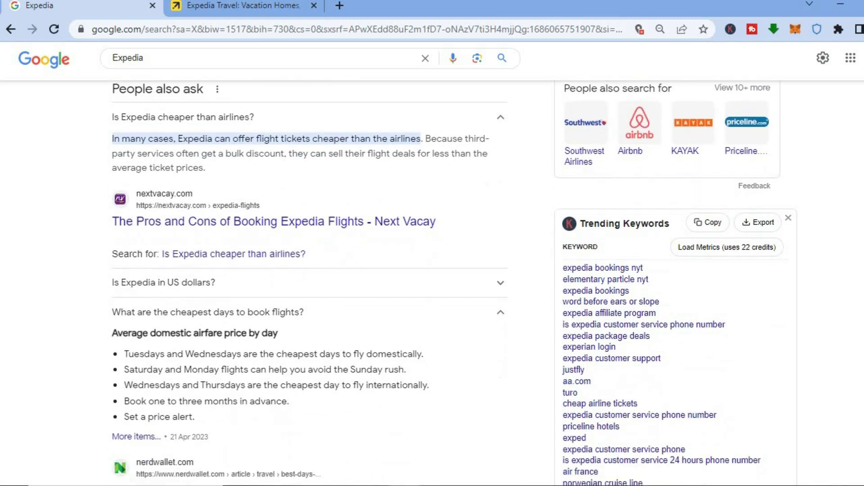
scroll(365, 353, down, 1)
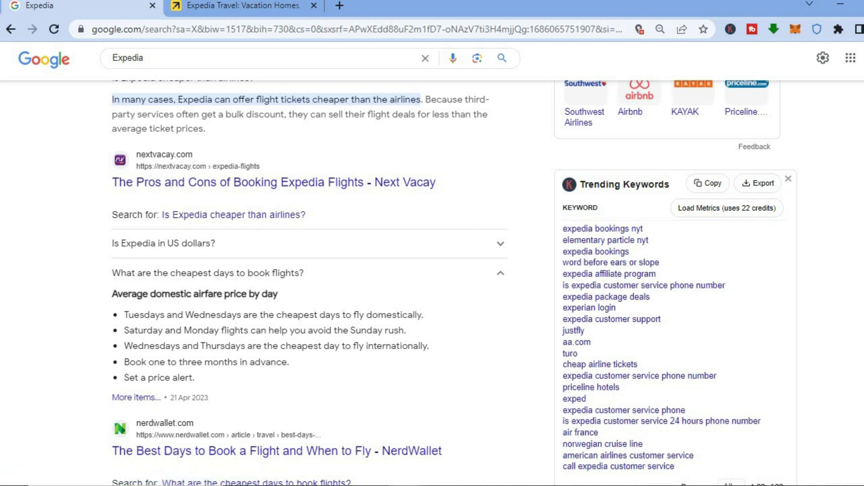
scroll(585, 315, down, 2)
scroll(585, 315, down, 8)
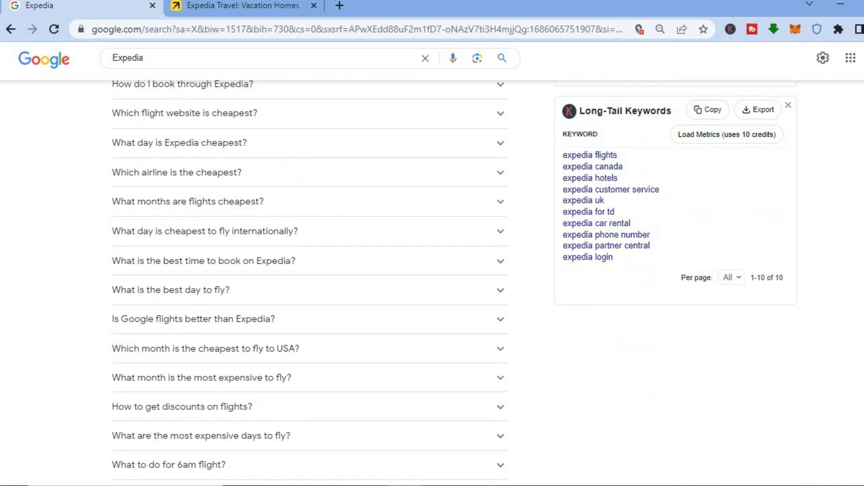
scroll(382, 68, up, 10)
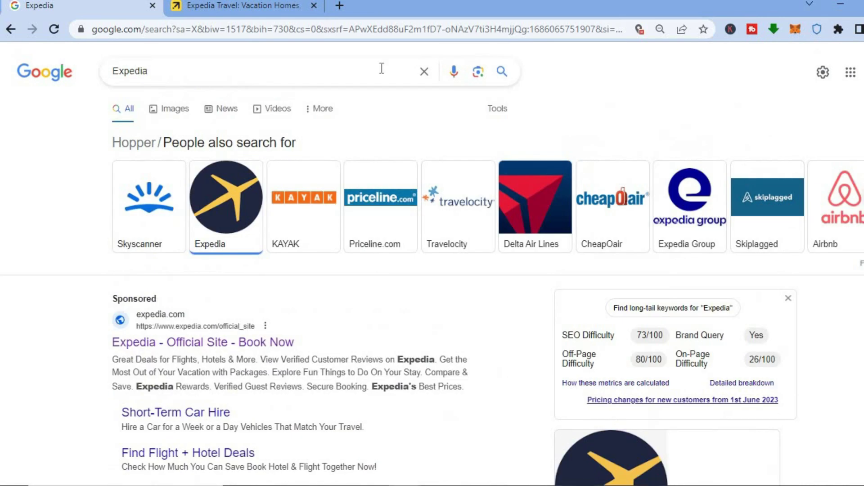
click(236, 10)
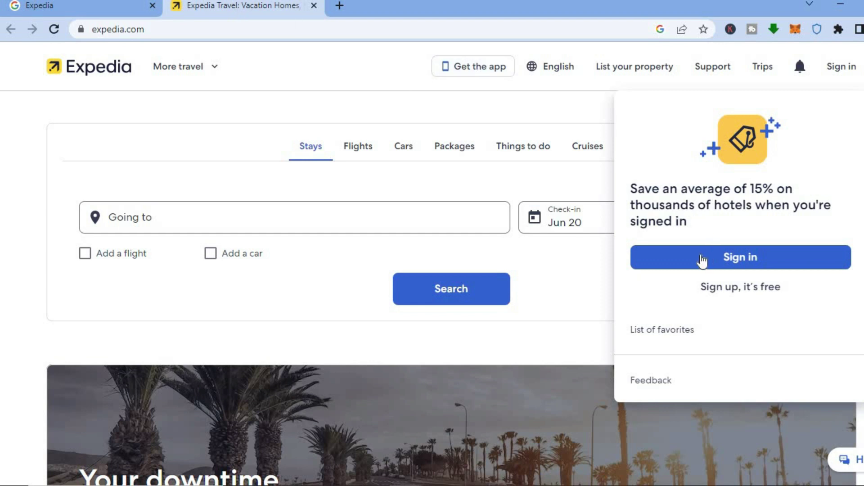
click(725, 289)
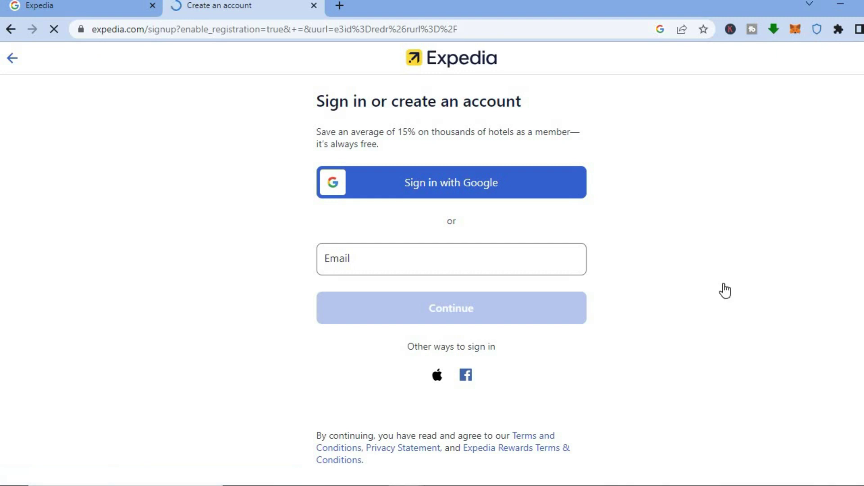
click(500, 183)
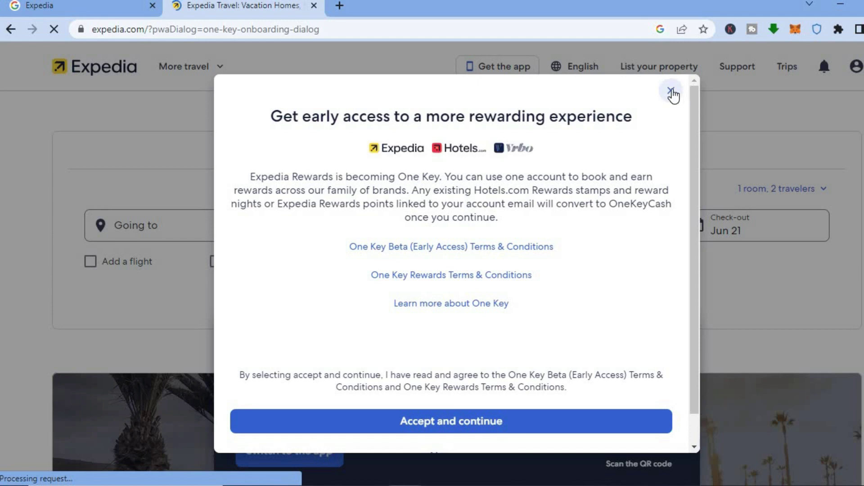
- Dismiss the One Key offer and the app promotion, and switch to flight search
click(671, 91)
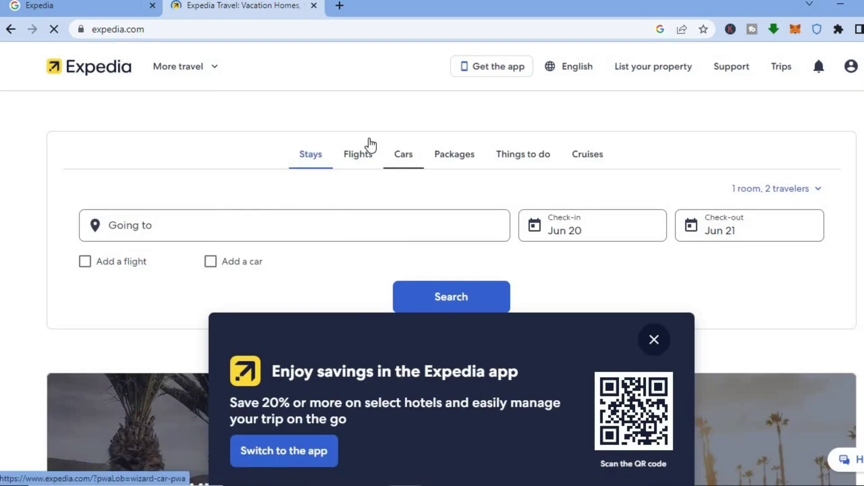
click(357, 167)
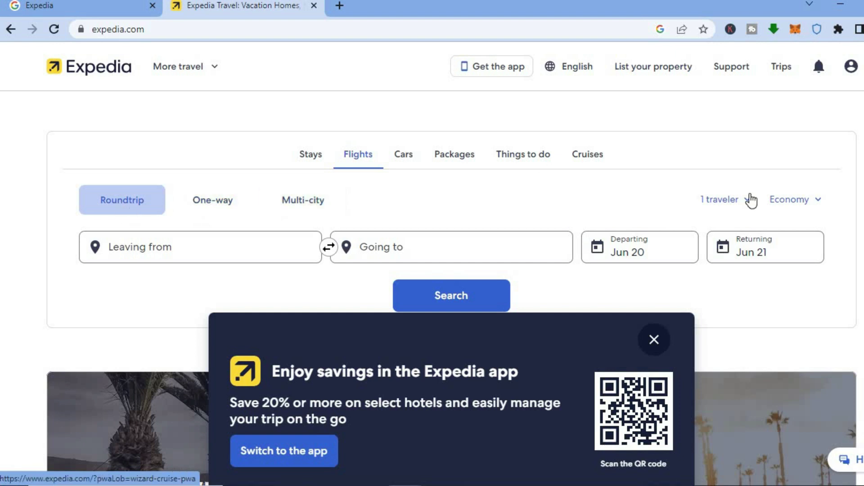
scroll(432, 265, down, 1)
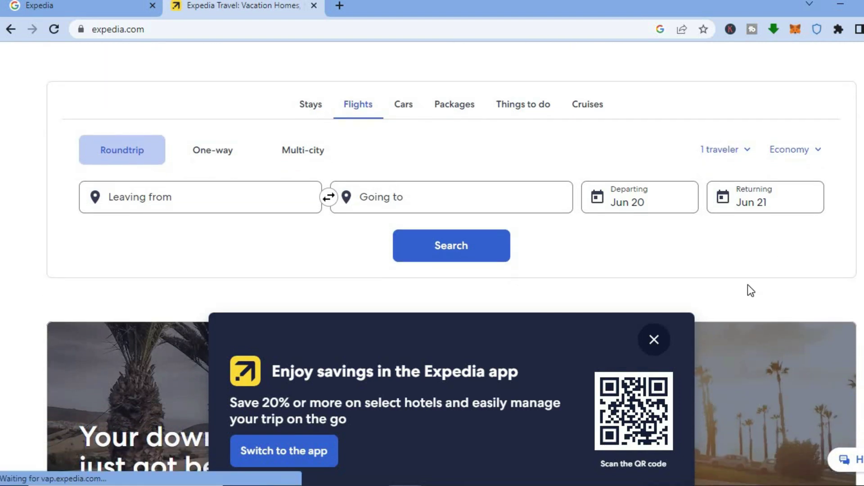
click(654, 340)
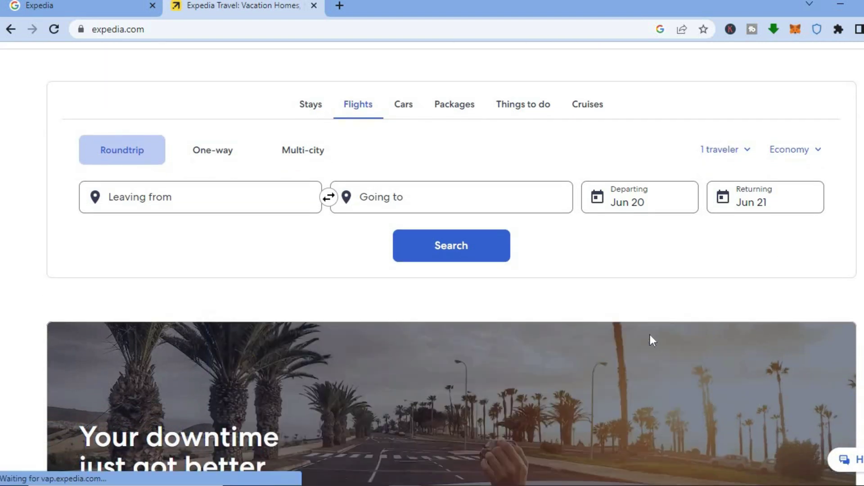
- Set the route from Kingston (KIN - Norman Manley Intl.) to Miami (MIA - All Airports)
click(164, 199)
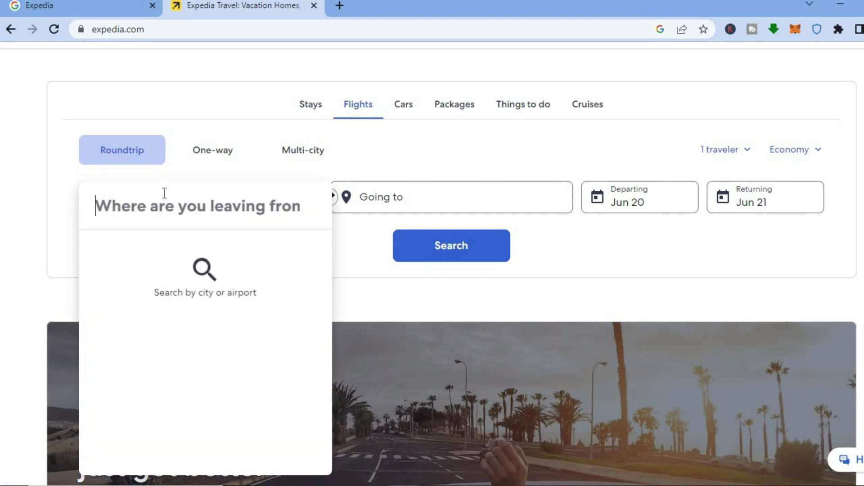
text(kin)
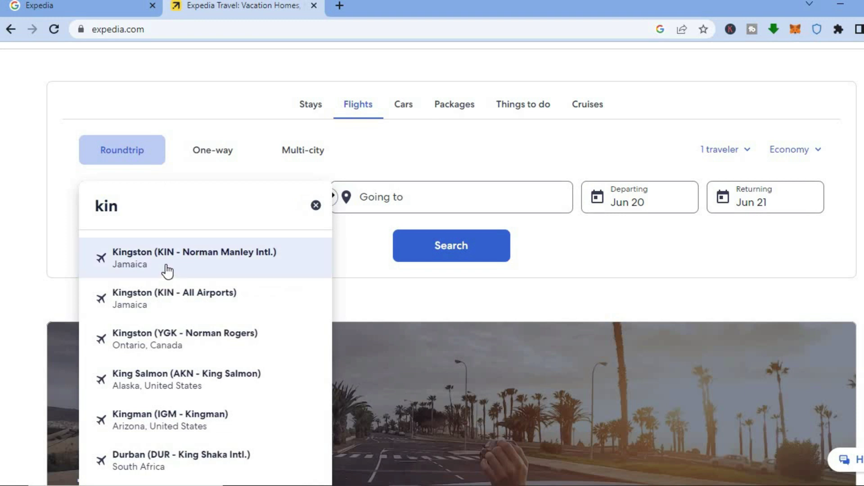
click(167, 271)
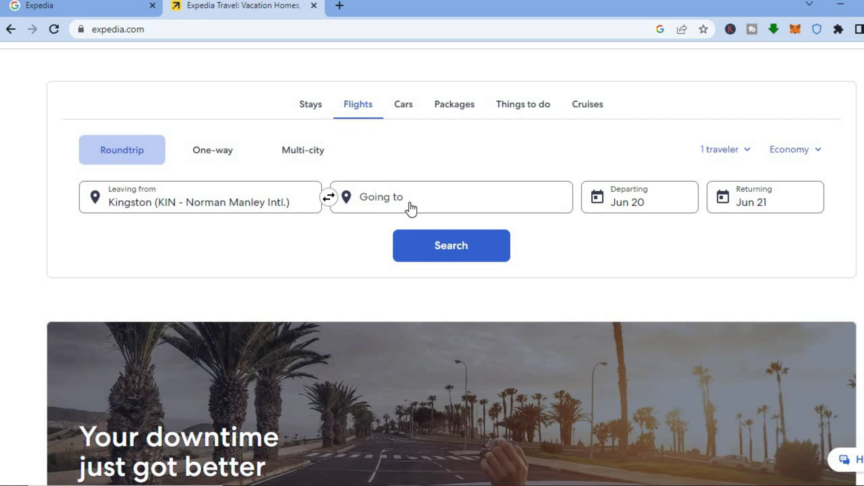
click(411, 209)
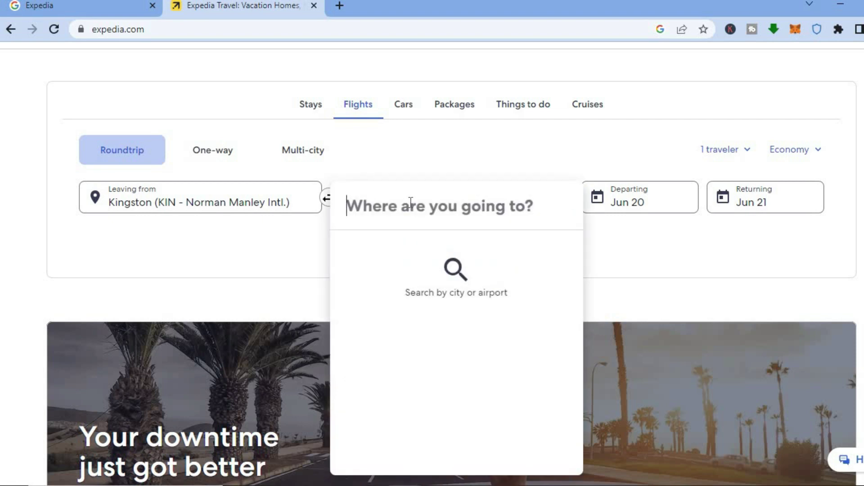
text(f)
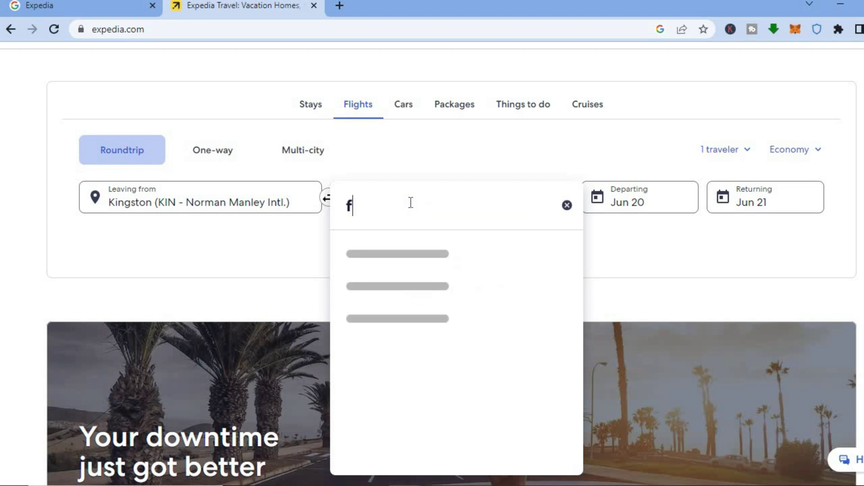
text(lo)
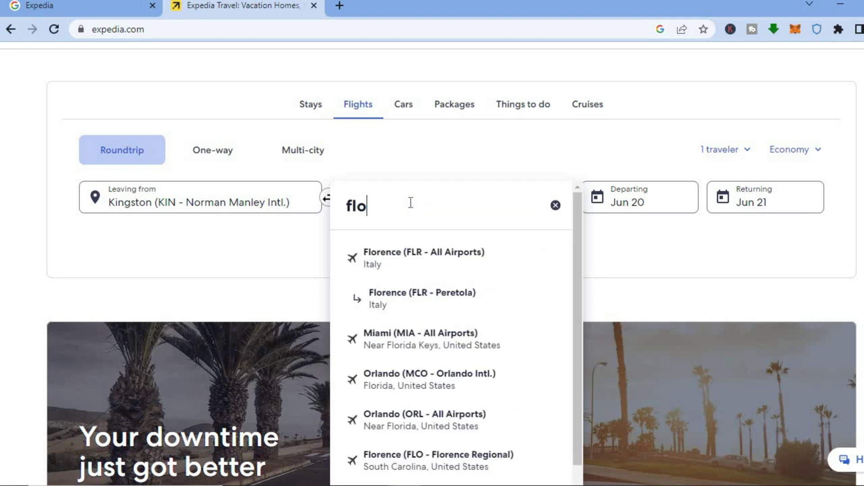
click(407, 341)
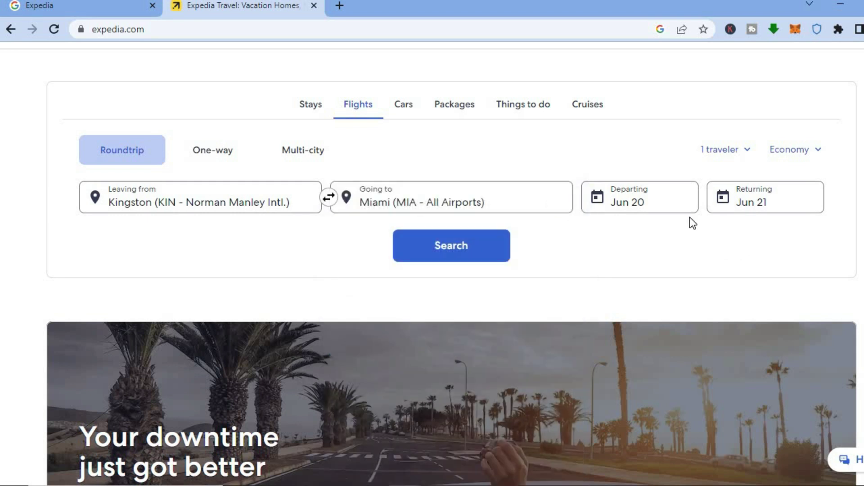
- Change the travel dates to depart Jun 22 and return Jun 23
click(647, 208)
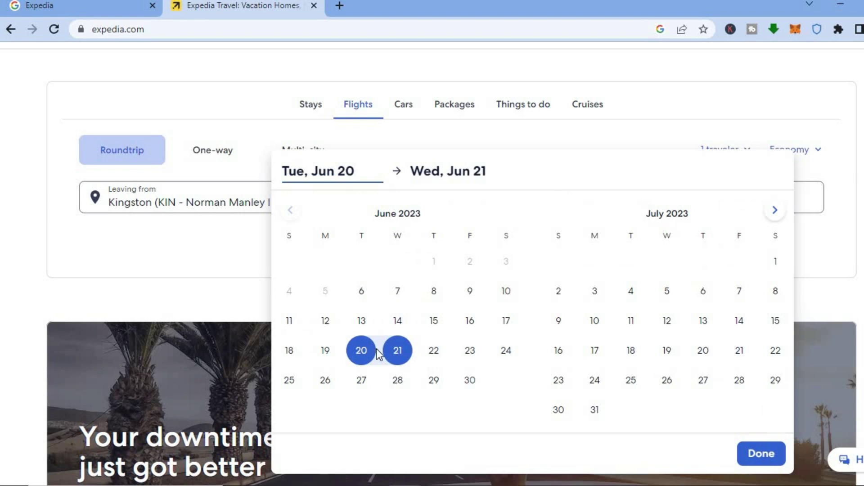
click(435, 352)
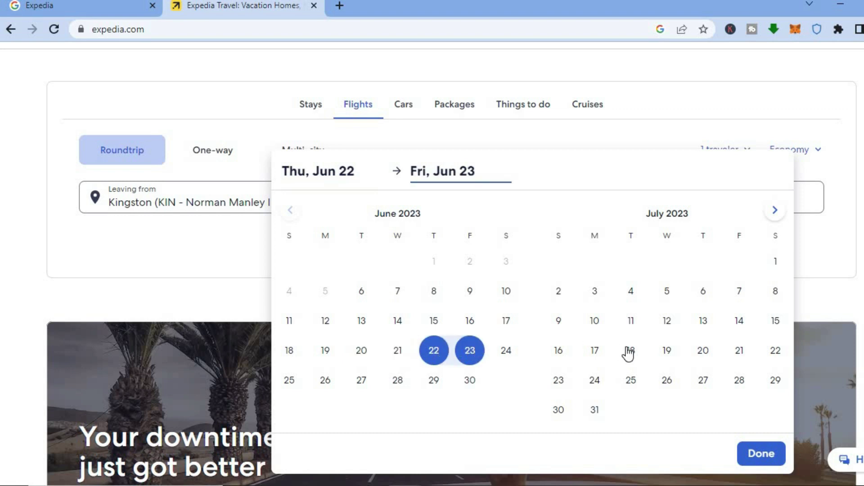
click(765, 456)
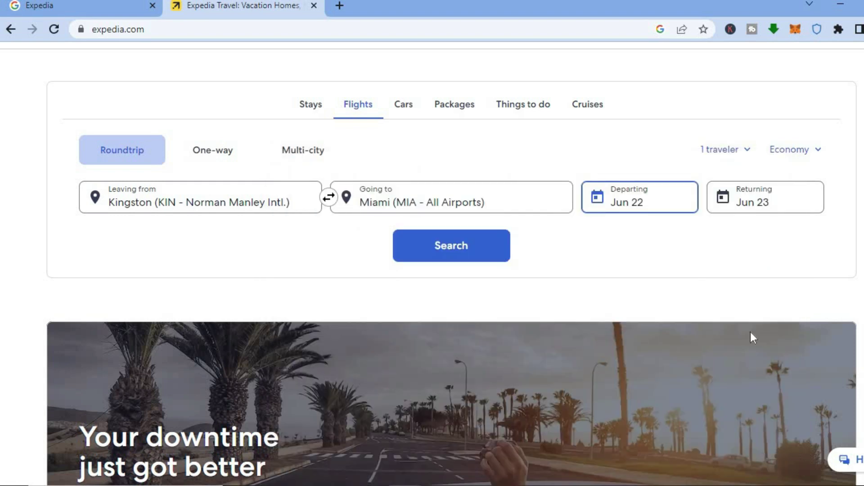
- Keep 1 adult traveler in Economy and run the flight search
click(742, 151)
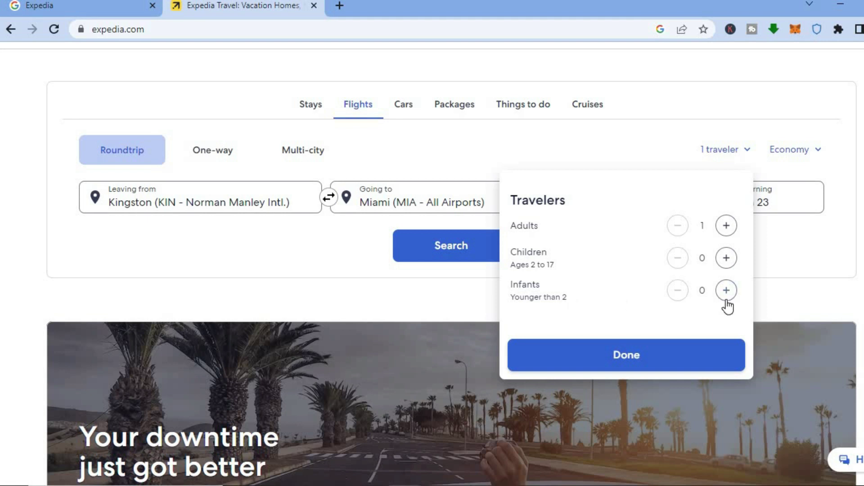
click(679, 355)
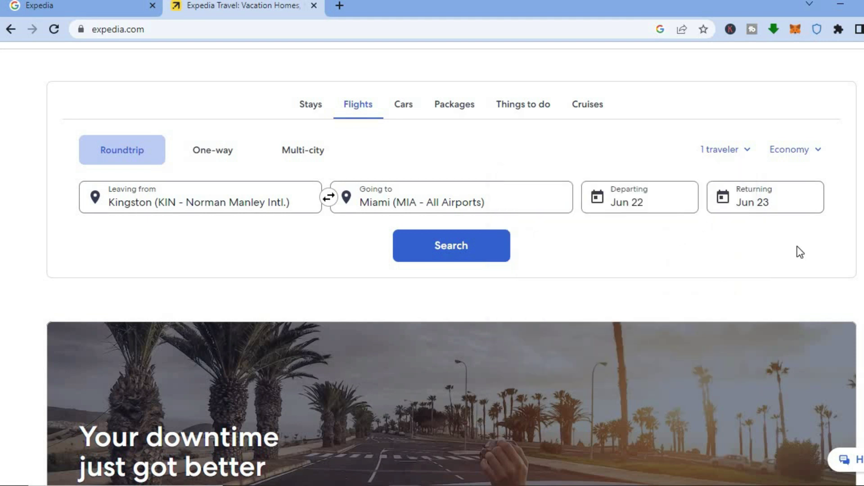
click(795, 153)
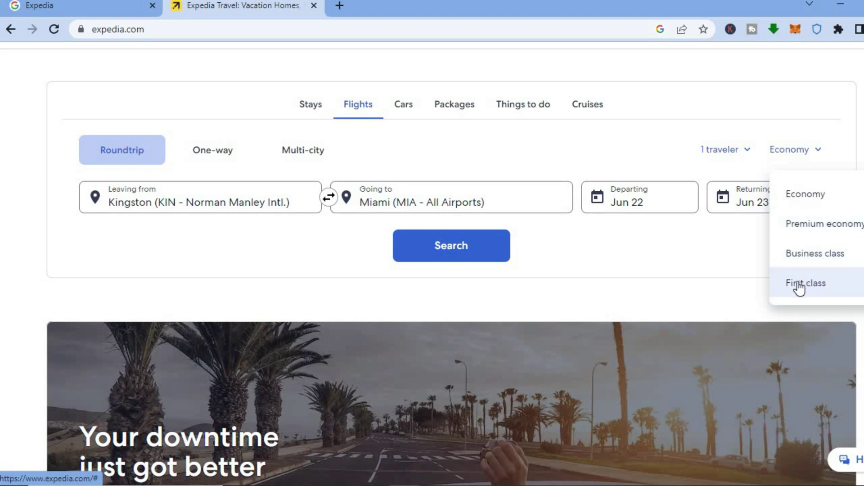
click(691, 265)
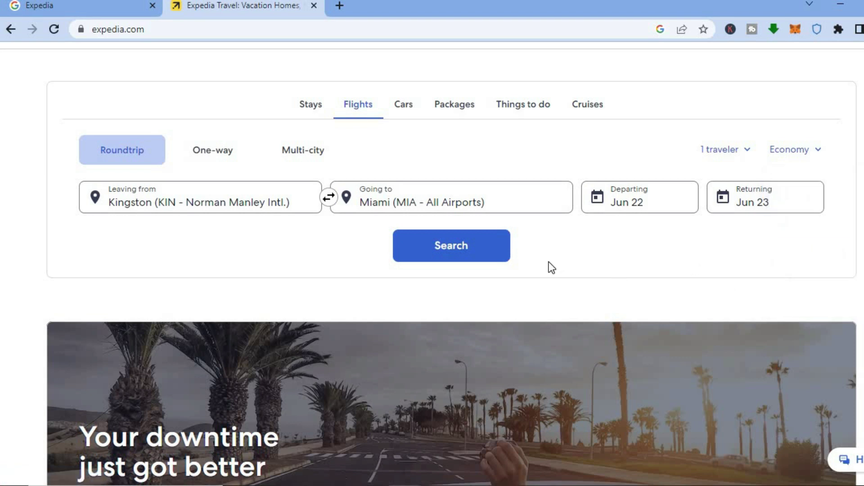
click(479, 261)
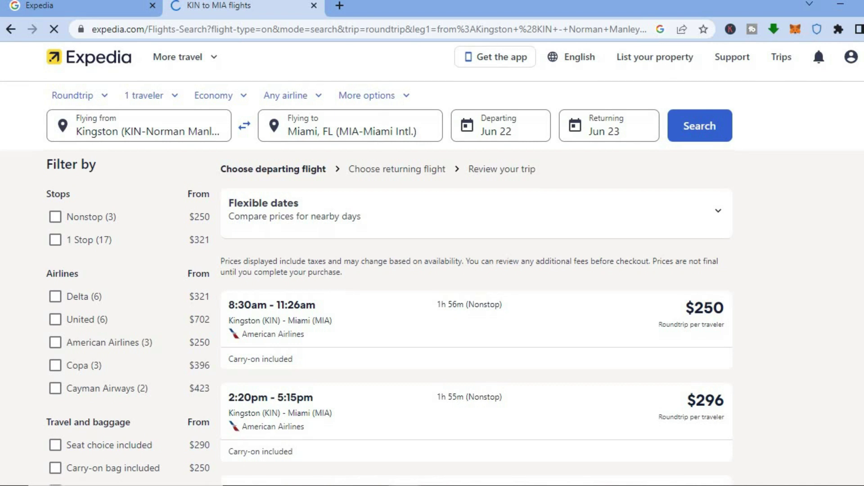
scroll(432, 263, down, 2)
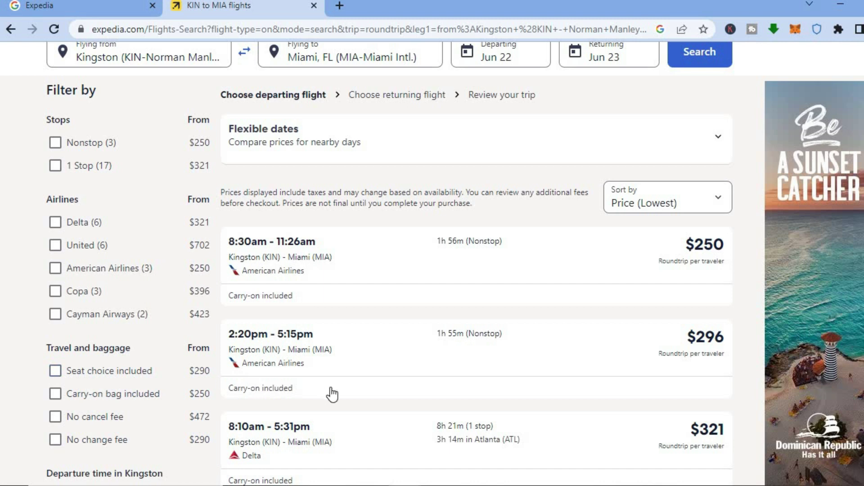
scroll(455, 263, down, 5)
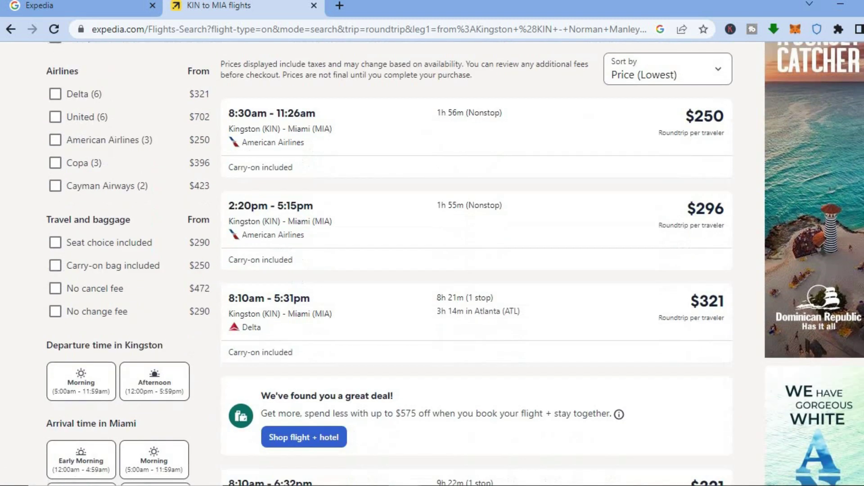
scroll(455, 263, down, 1)
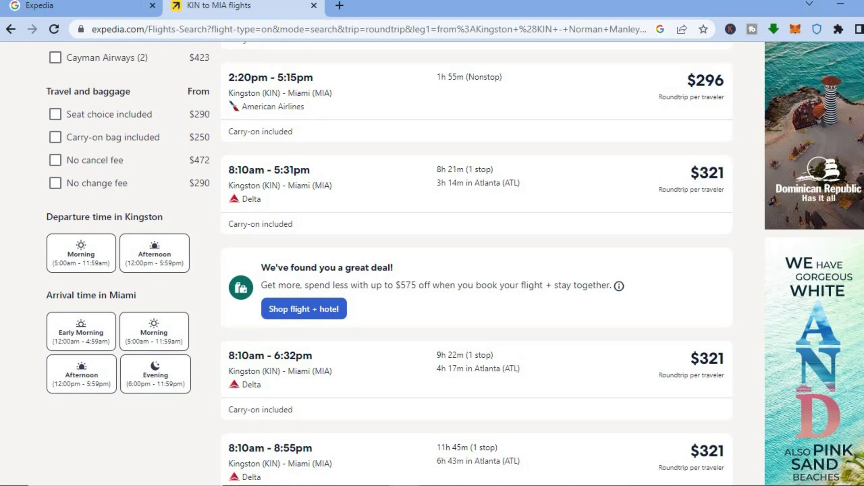
scroll(455, 263, up, 7)
scroll(454, 263, down, 1)
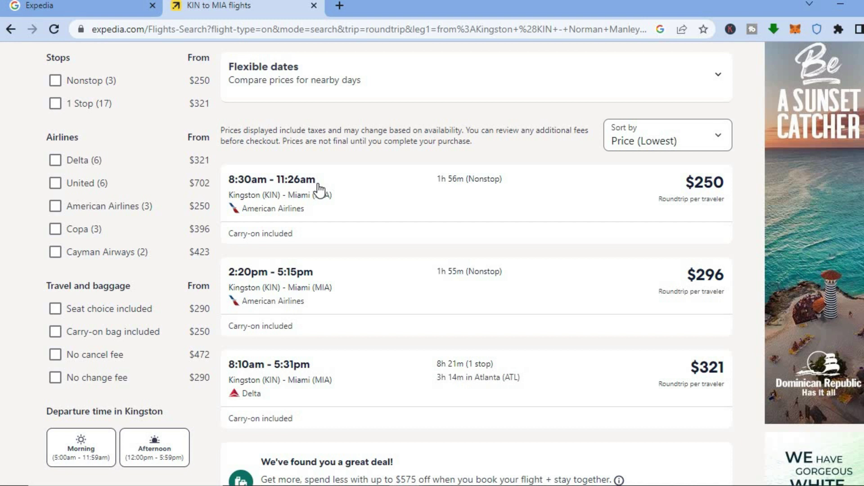
- Select the $250 Basic Economy fare on the 8:30am American Airlines nonstop
click(320, 189)
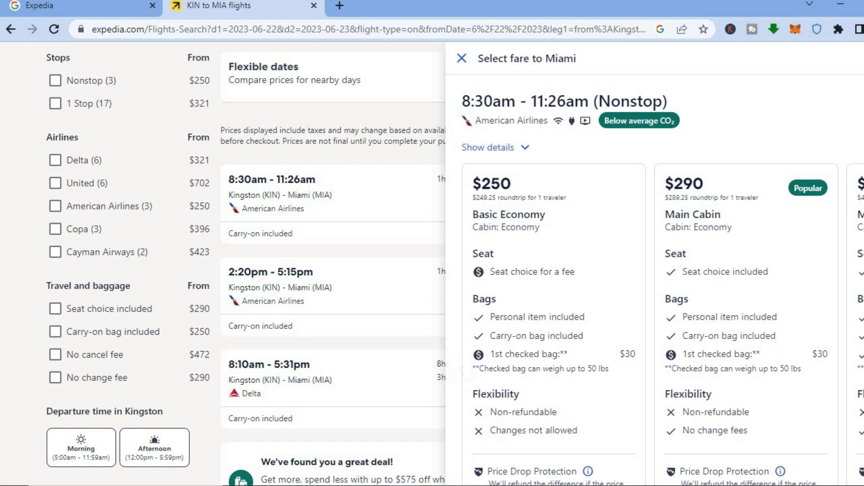
scroll(663, 280, down, 3)
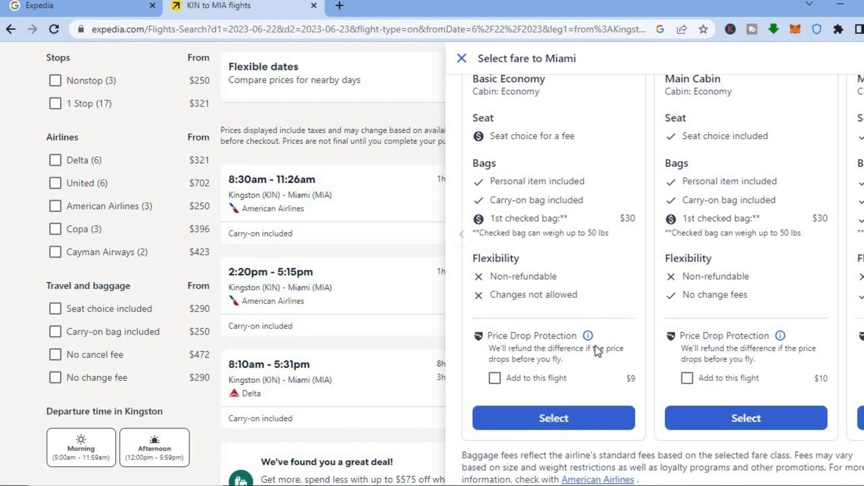
click(561, 420)
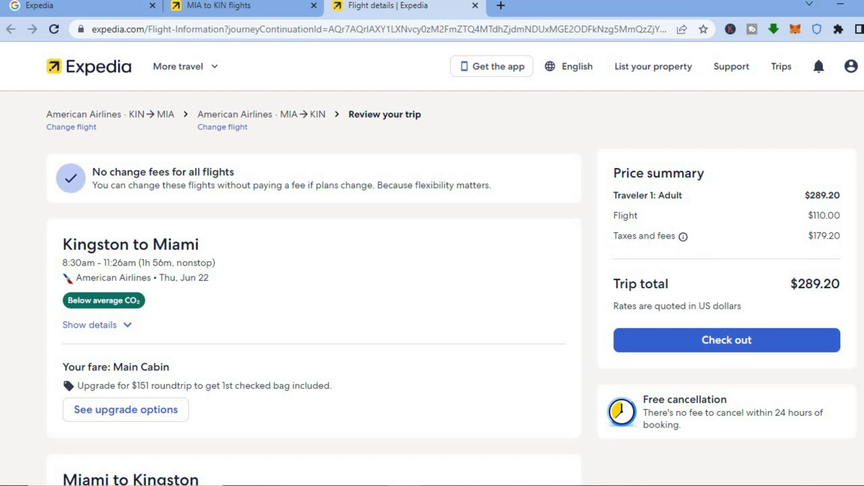
- Scroll the trip review past both flights to the Seats and Bags sections
scroll(433, 267, down, 4)
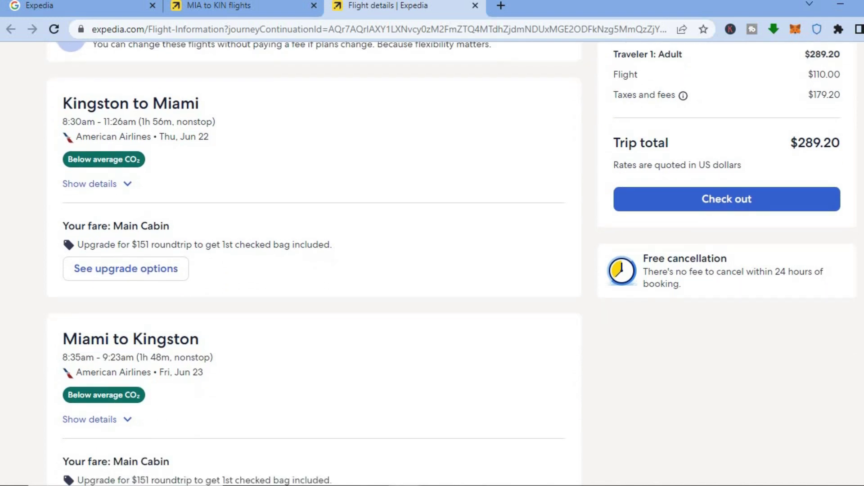
scroll(433, 267, down, 3)
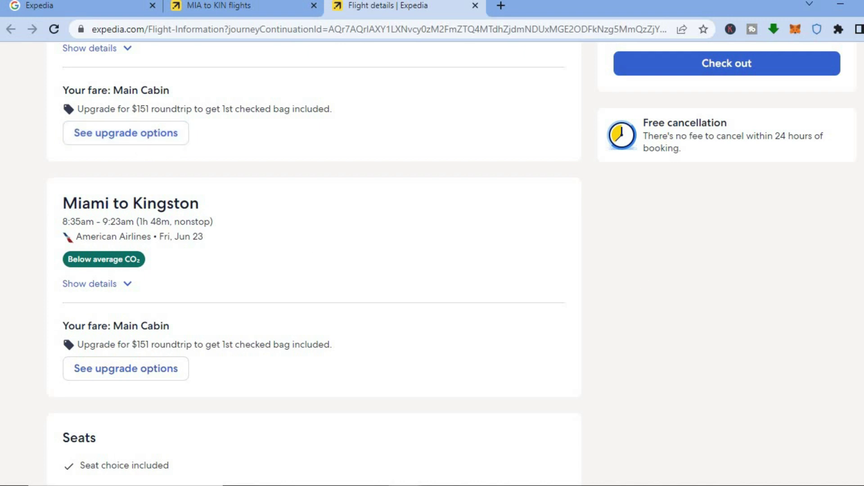
scroll(302, 232, down, 8)
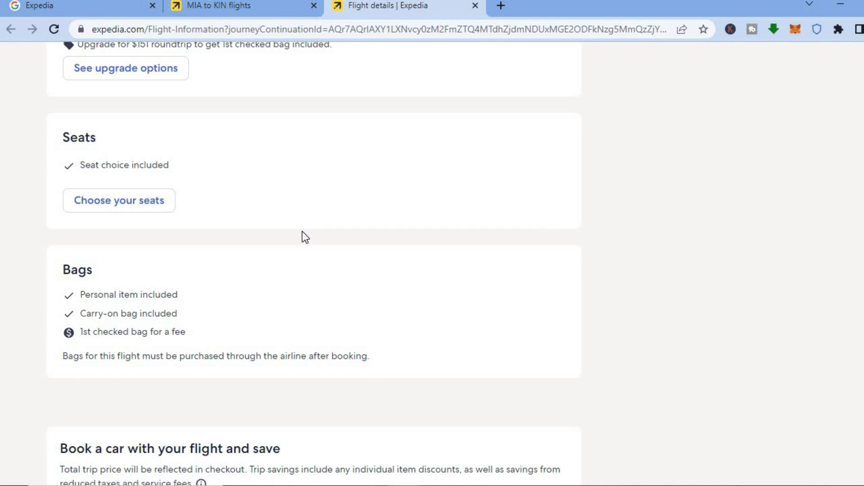
click(136, 201)
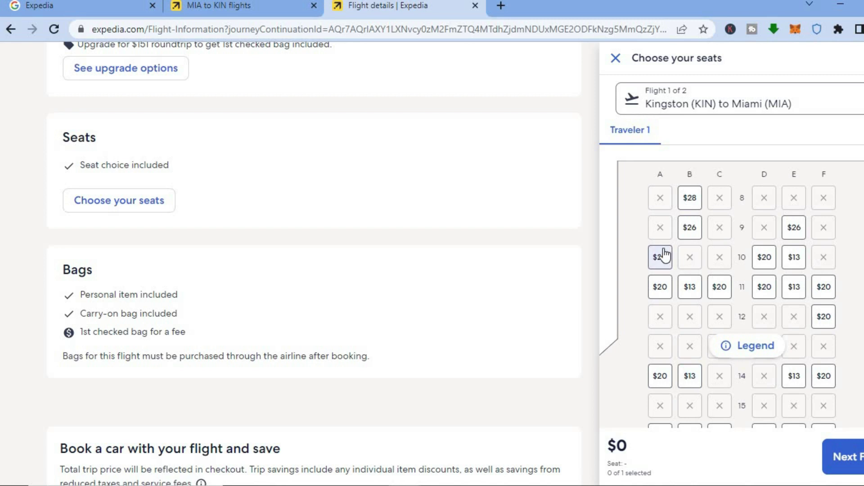
click(615, 59)
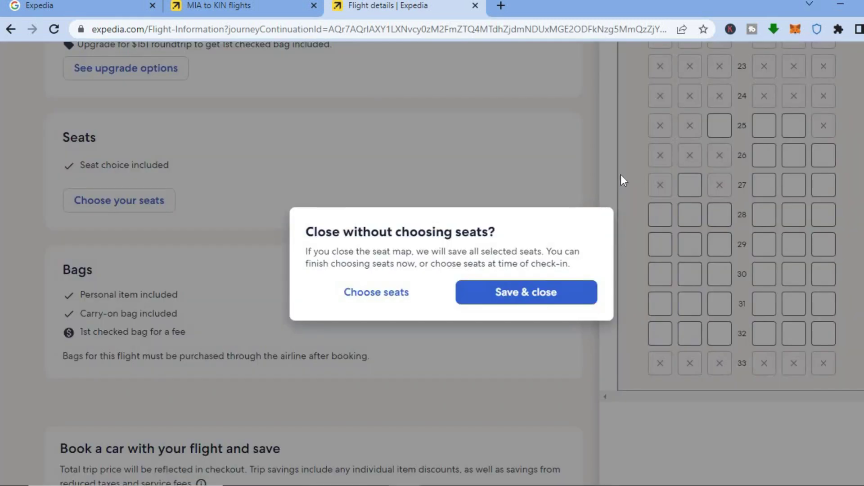
click(493, 297)
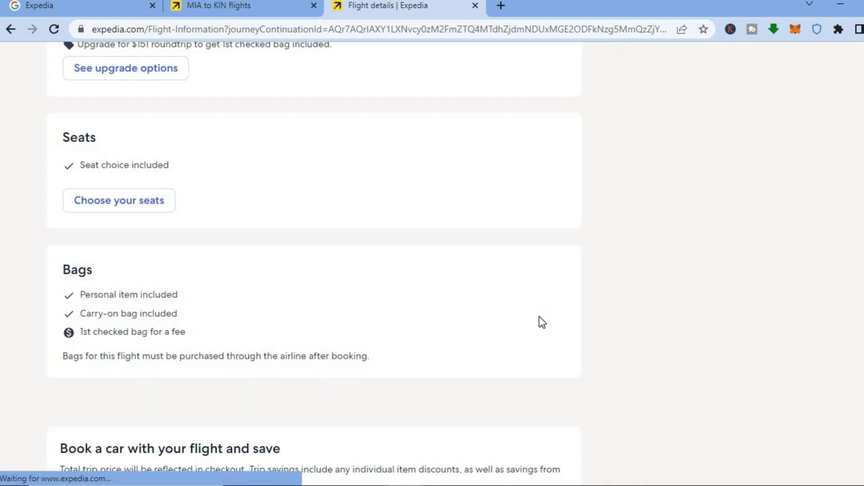
scroll(314, 264, down, 2)
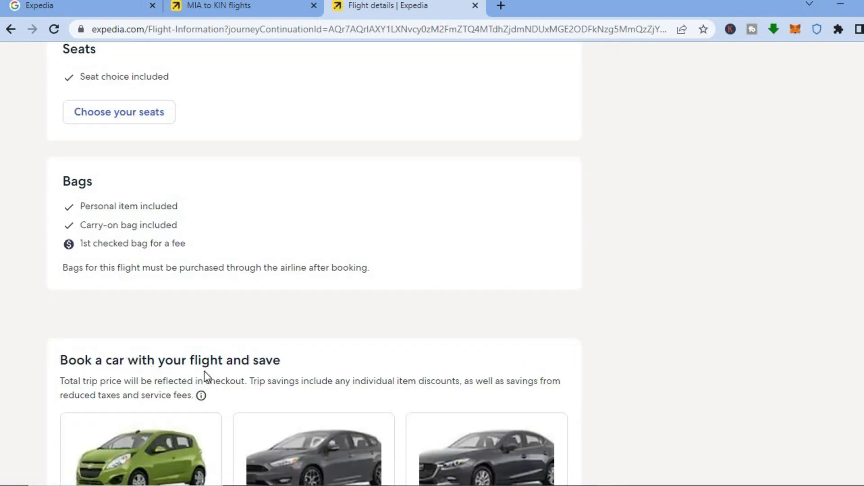
scroll(314, 265, down, 5)
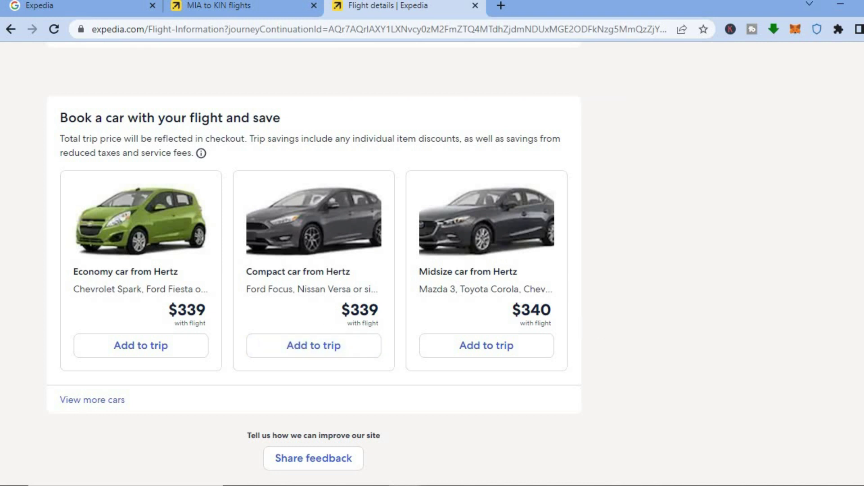
scroll(432, 263, down, 7)
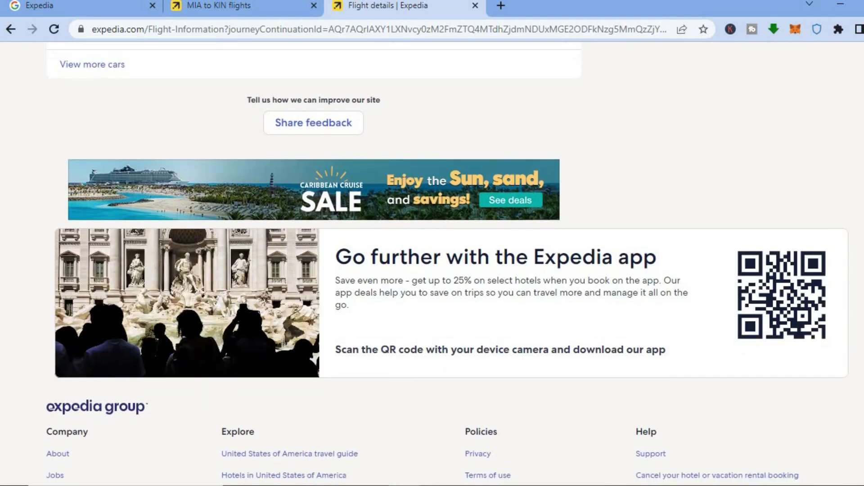
scroll(432, 263, up, 20)
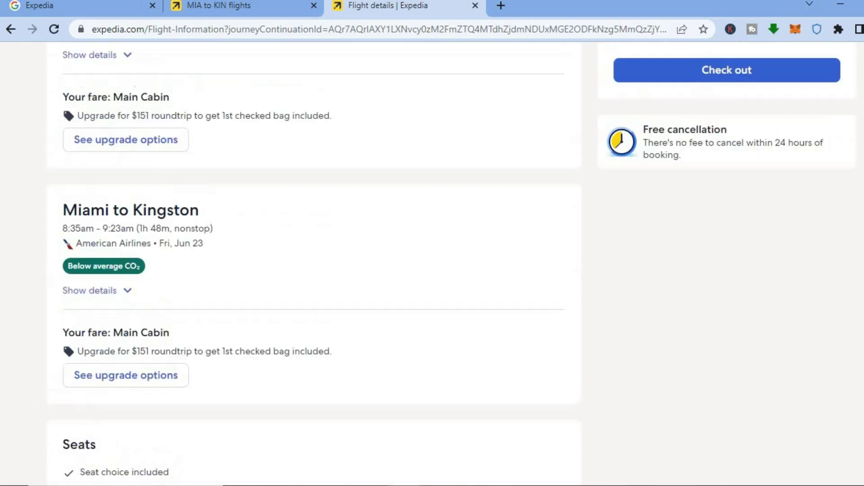
scroll(432, 263, up, 2)
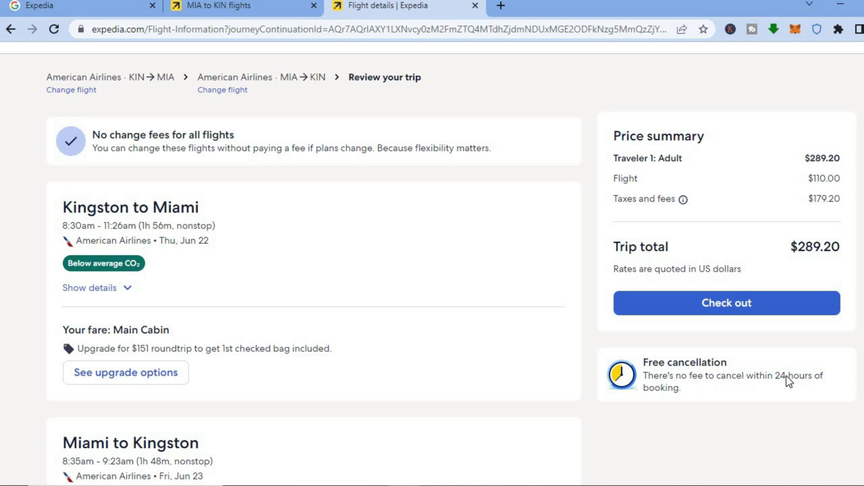
- Check out from the price summary and scroll through the Who's traveling form
click(731, 304)
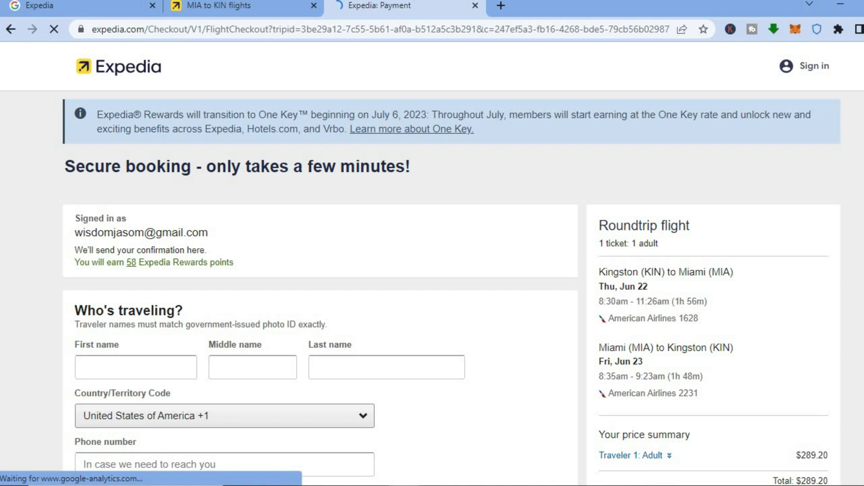
scroll(432, 270, down, 5)
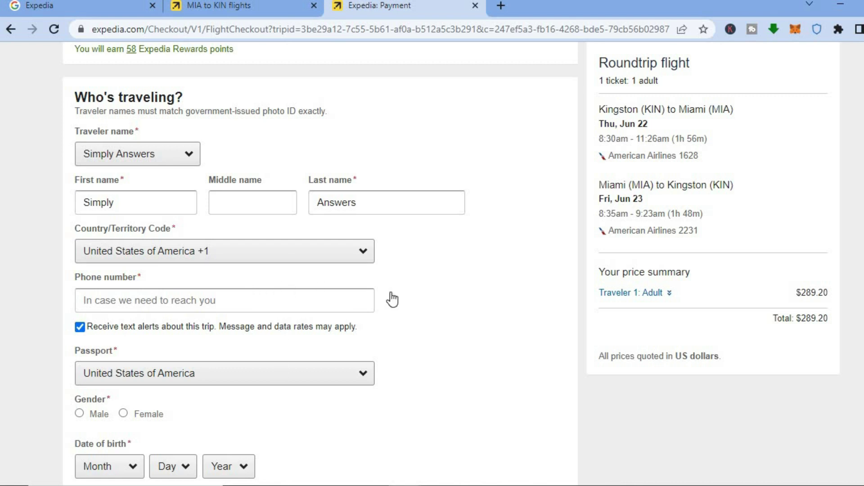
scroll(319, 270, down, 5)
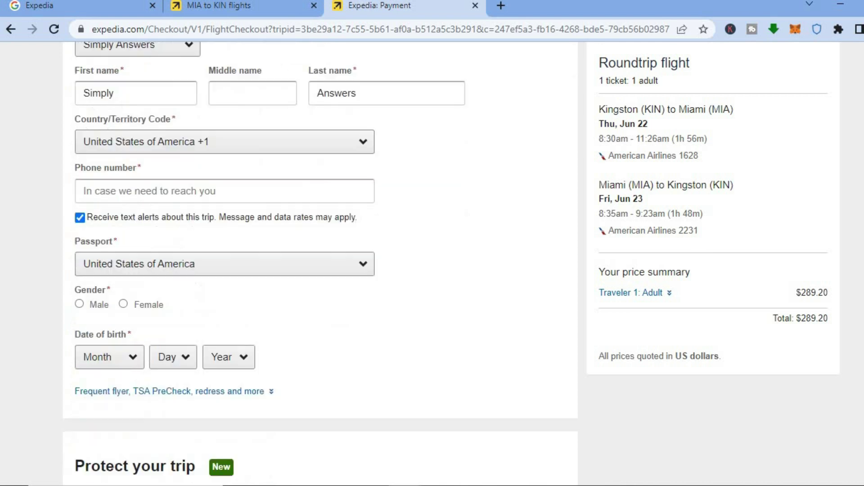
scroll(320, 264, down, 3)
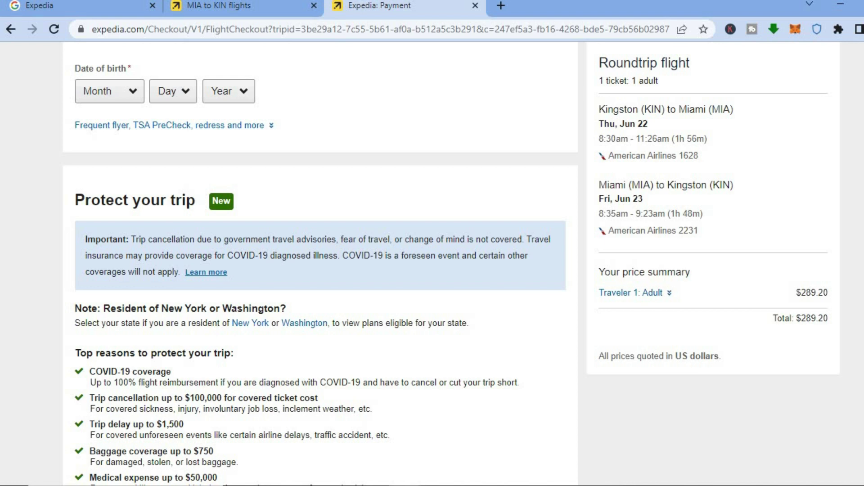
scroll(319, 265, down, 5)
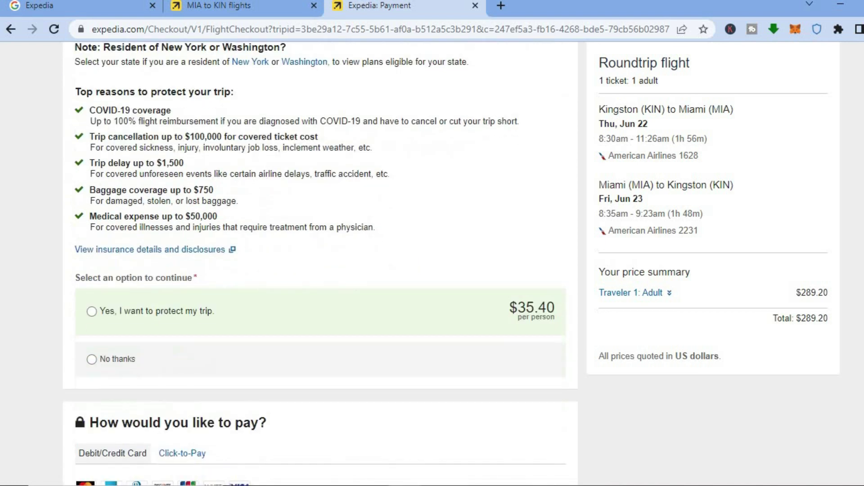
scroll(320, 263, down, 6)
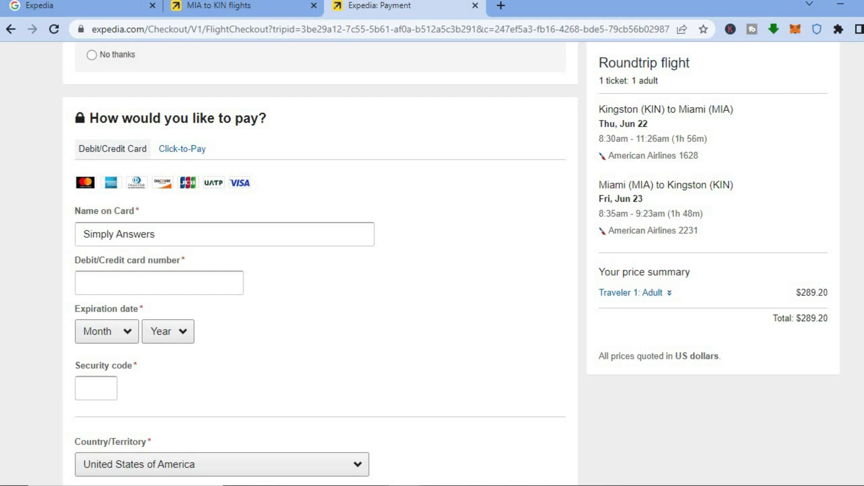
scroll(319, 264, down, 5)
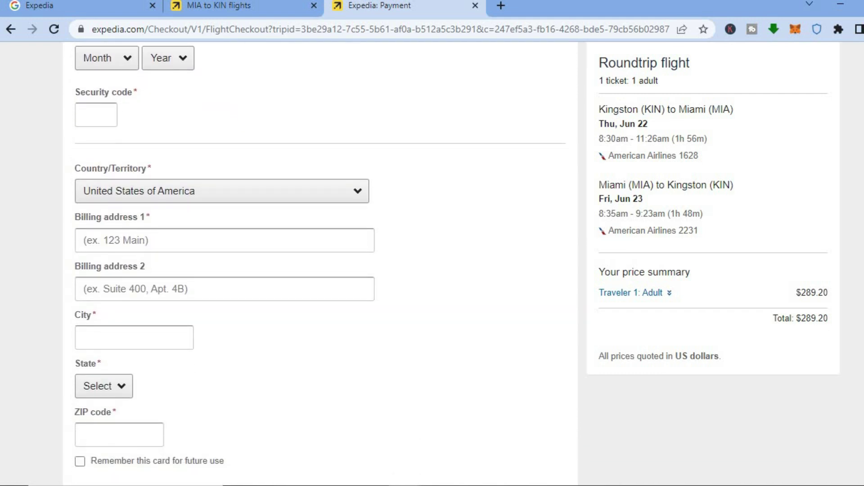
scroll(319, 264, down, 5)
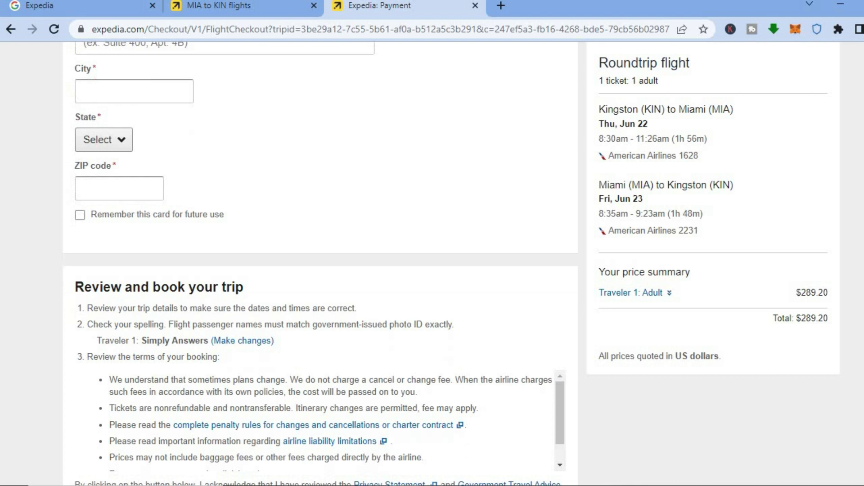
scroll(319, 263, down, 5)
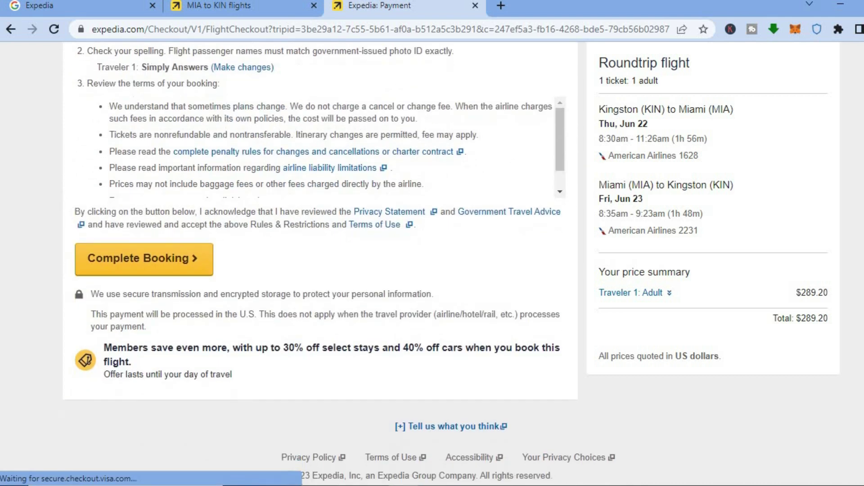
scroll(319, 263, down, 1)
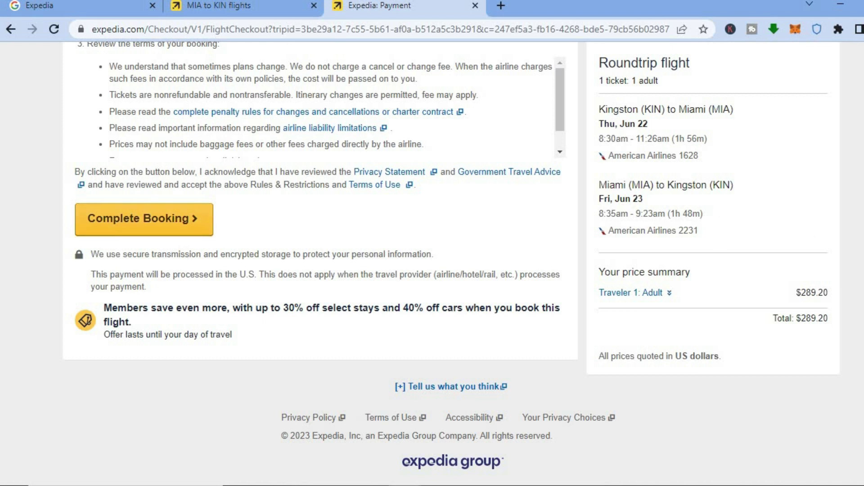
- Return to the top of the checkout page and close the Expedia: Payment tab
key(Home)
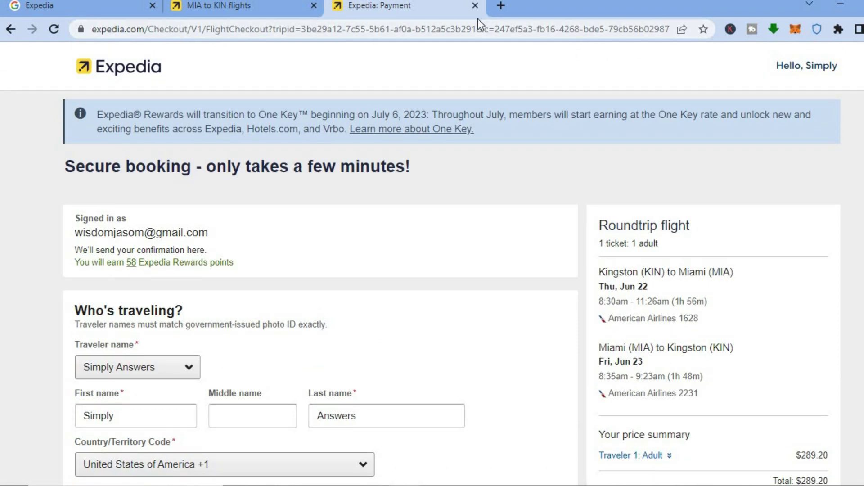
click(474, 5)
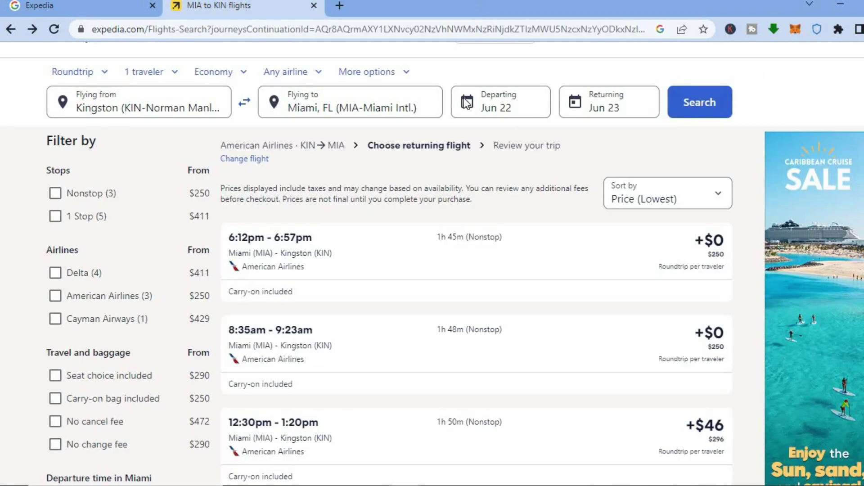